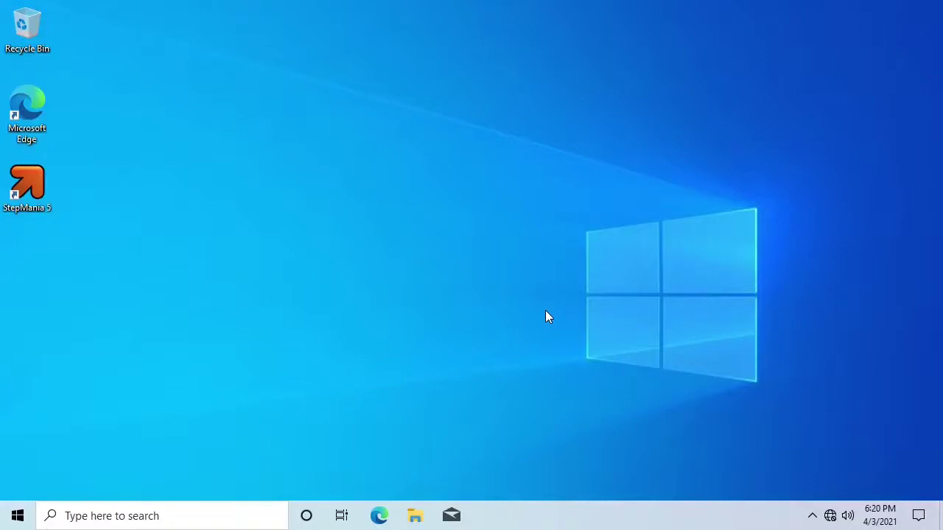
# Navigate from This PC through C:\Games\StepMania 5.1 into its Songs folder.
pyautogui.press('super+e')
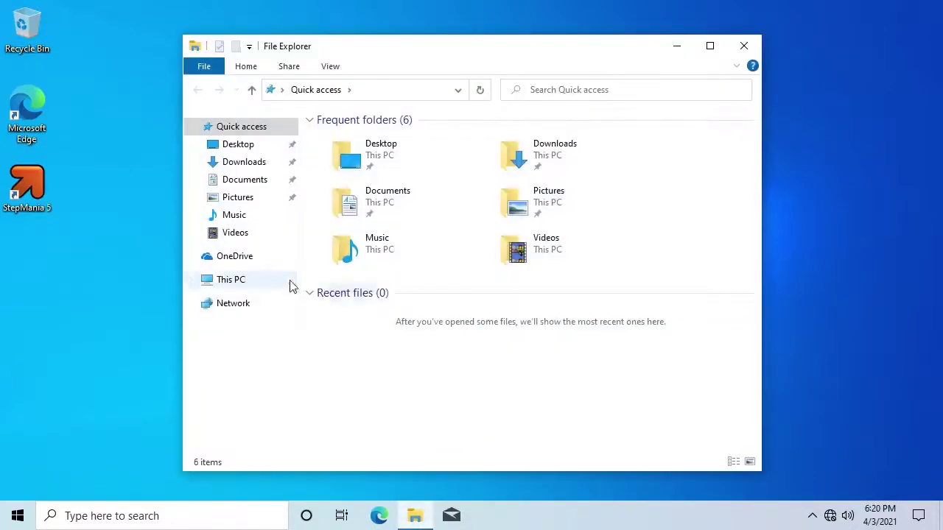
pyautogui.click(263, 287)
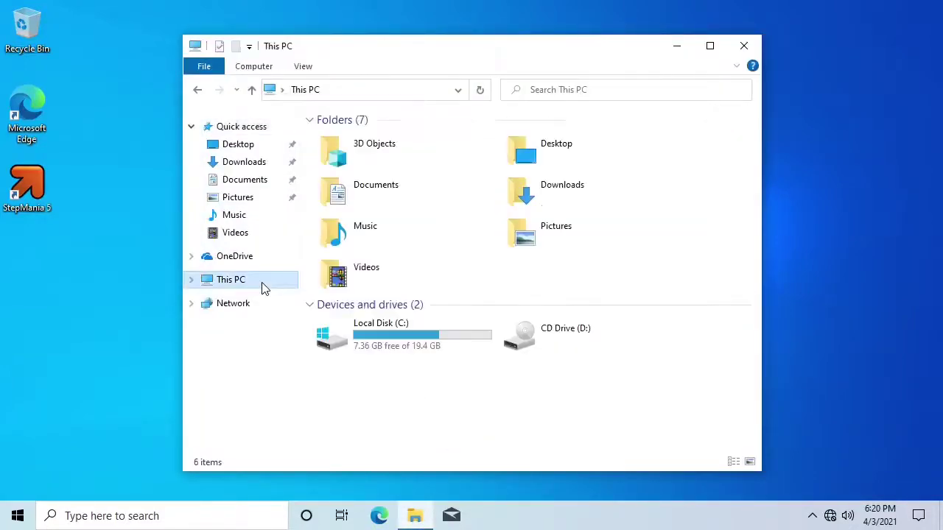
pyautogui.click(439, 341)
pyautogui.doubleClick(438, 339)
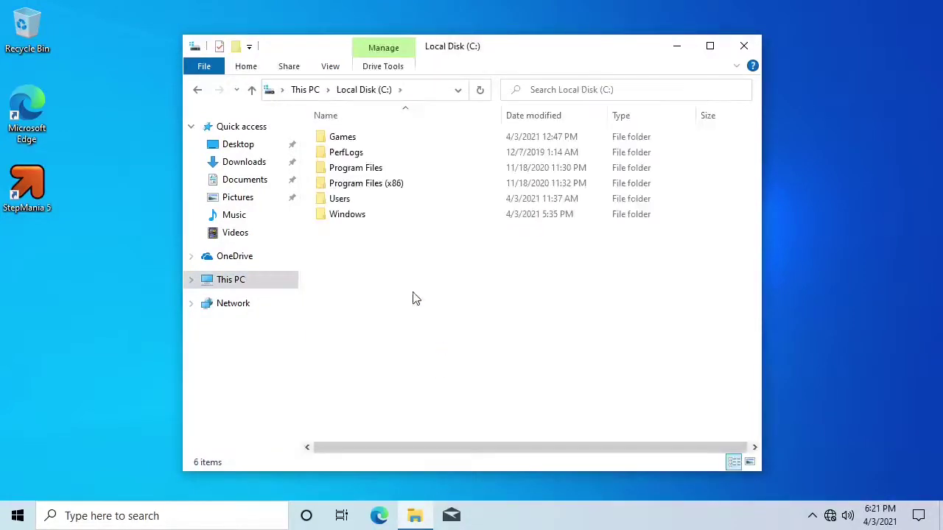
pyautogui.doubleClick(395, 141)
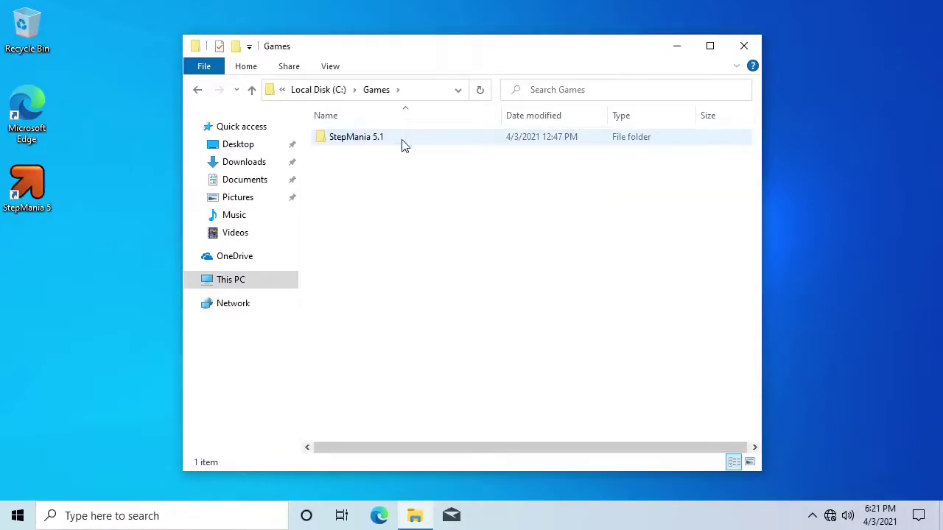
pyautogui.doubleClick(402, 142)
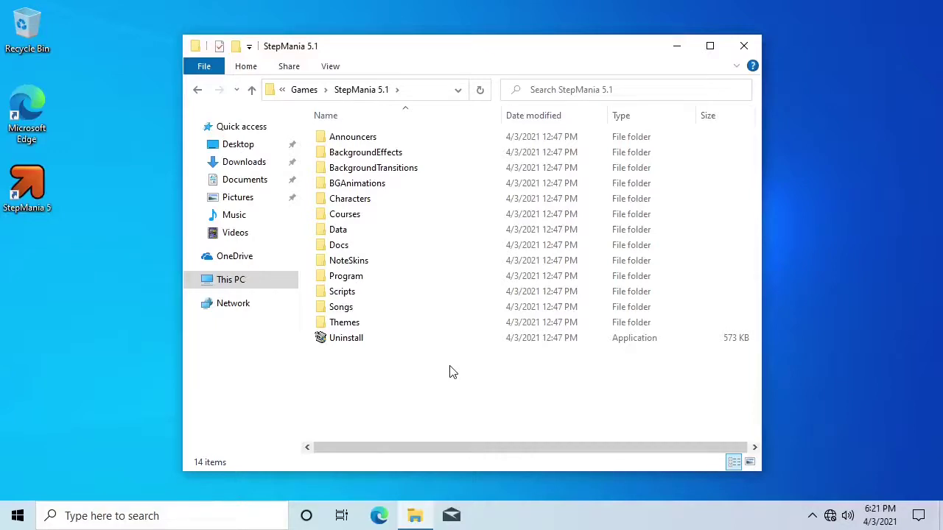
pyautogui.doubleClick(414, 310)
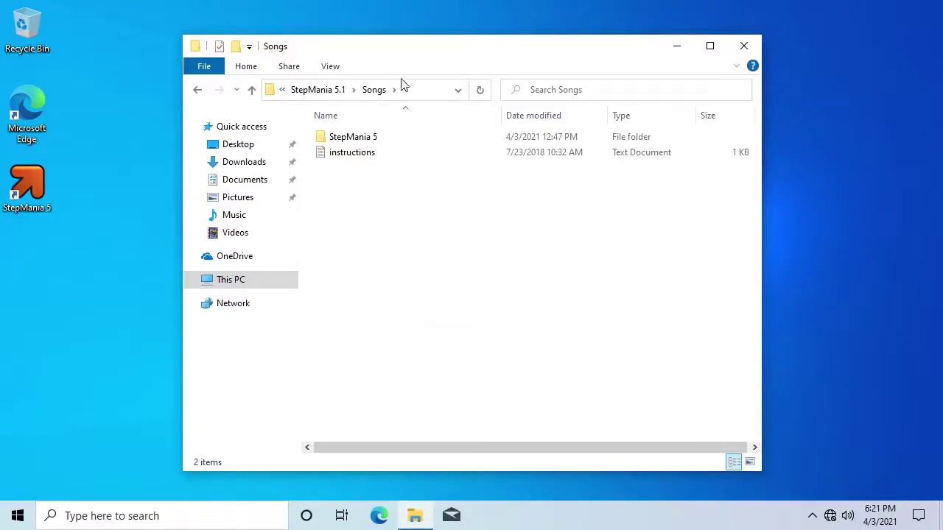
# Drag the Songs window toward the left side of the screen.
pyautogui.moveTo(427, 52); pyautogui.dragTo(301, 42)
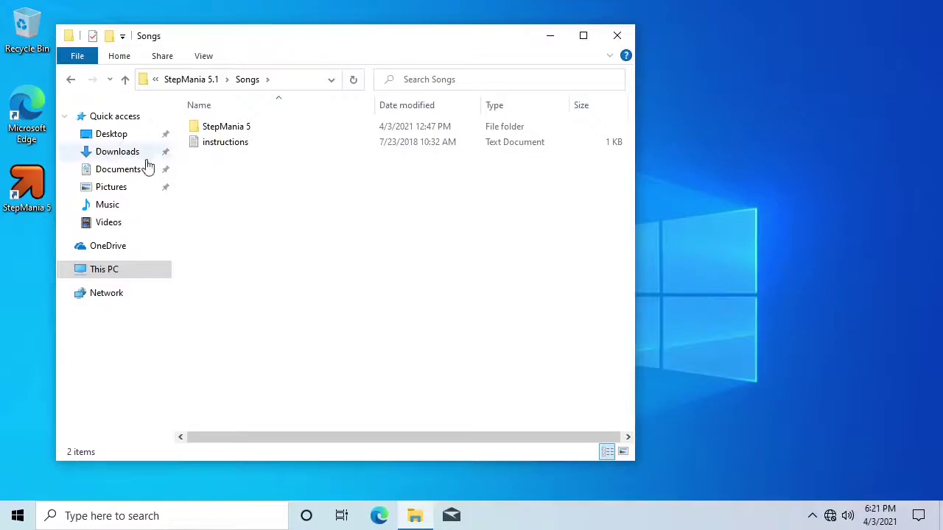
# Open Downloads in a second window and extract the pack_692_a09634 zip there.
pyautogui.rightClick(127, 152)
pyautogui.click(181, 182)
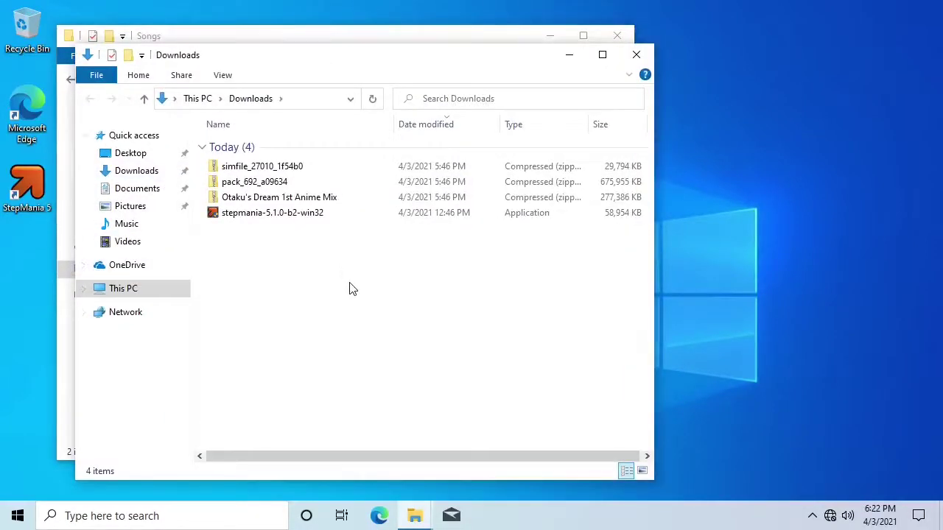
pyautogui.click(319, 182)
pyautogui.rightClick(320, 182)
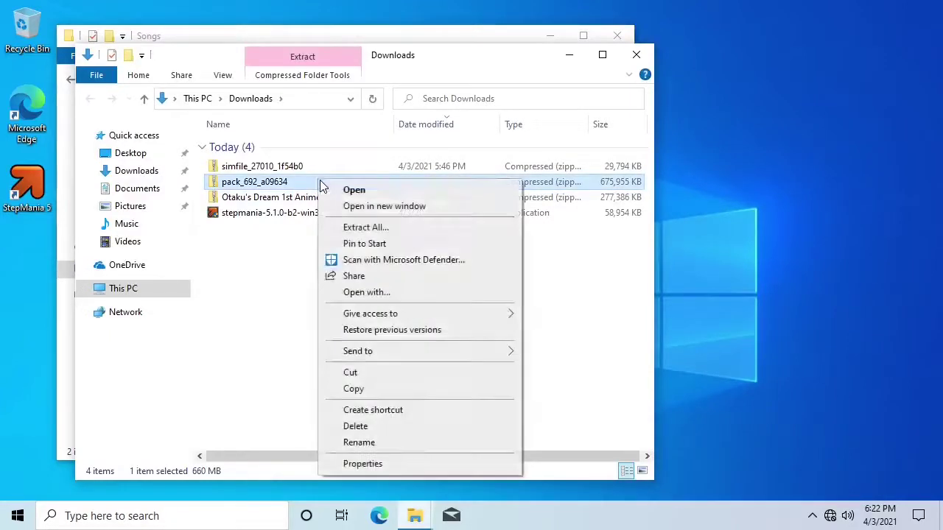
pyautogui.click(358, 230)
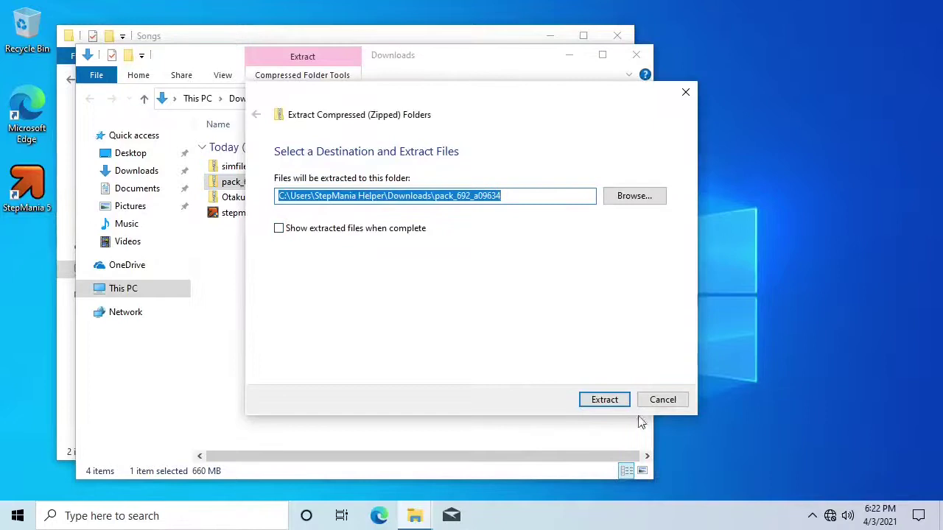
pyautogui.click(608, 399)
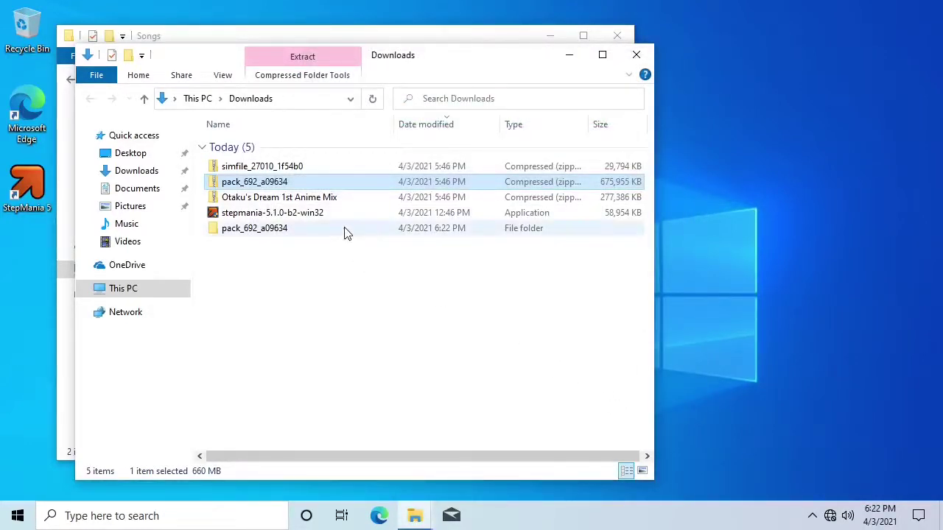
# Extract the Otaku's Dream 1st Anime Mix zip into Downloads.
pyautogui.click(341, 197)
pyautogui.rightClick(342, 197)
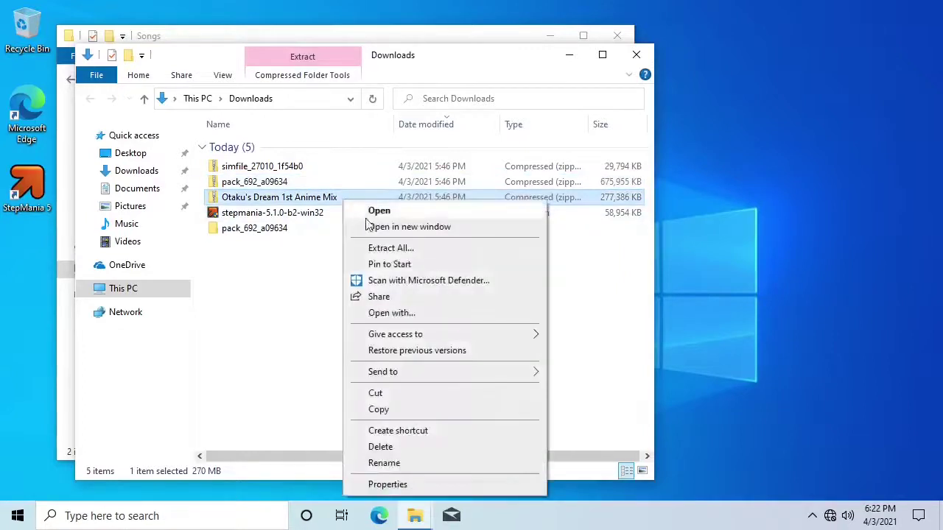
pyautogui.click(374, 249)
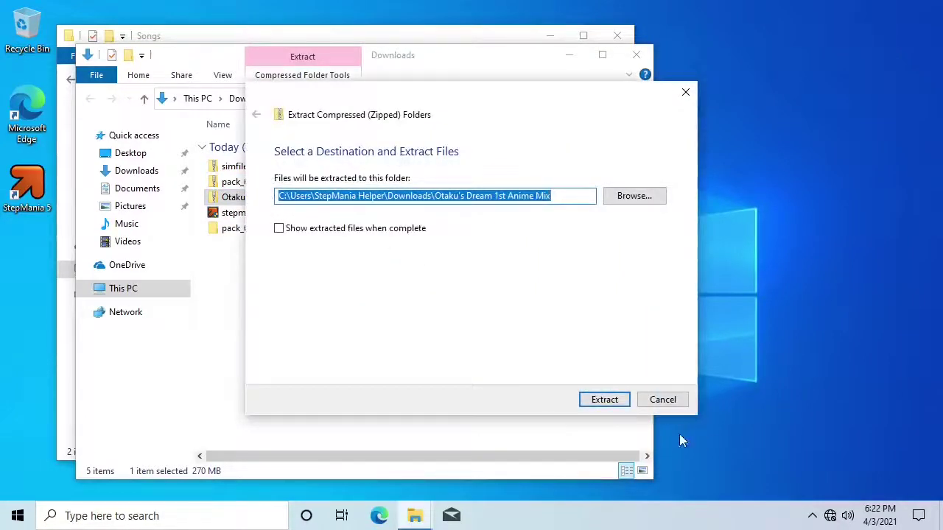
pyautogui.click(620, 400)
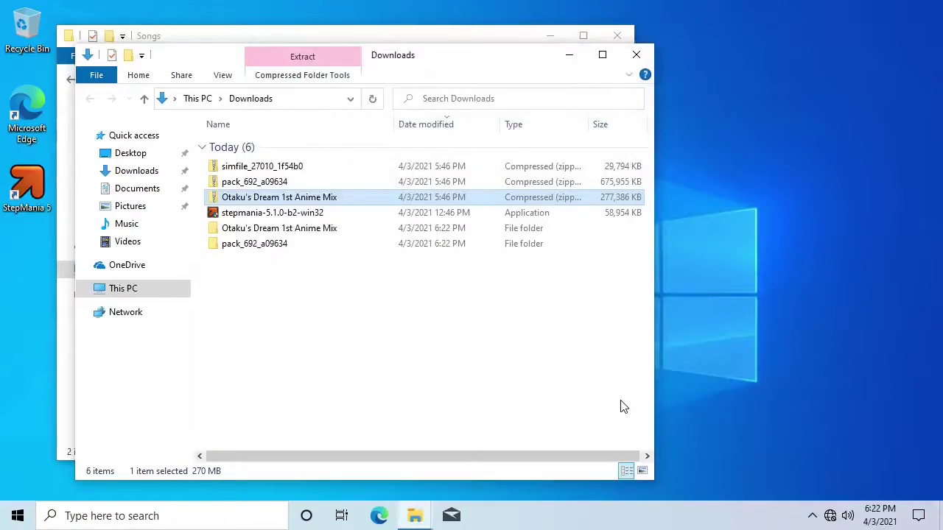
# Drag the inner Otaku's Dream 1st Anime Mix folder from Downloads onto the Songs window.
pyautogui.click(561, 372)
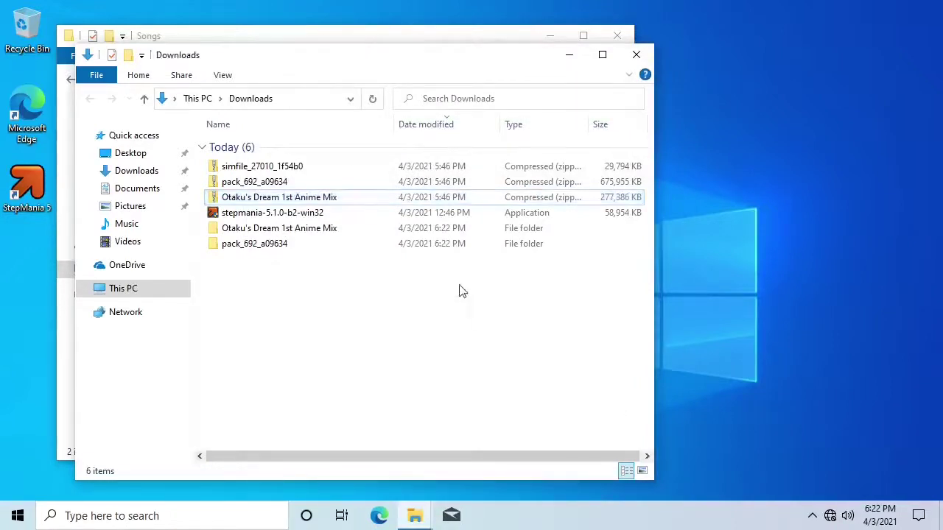
pyautogui.doubleClick(353, 232)
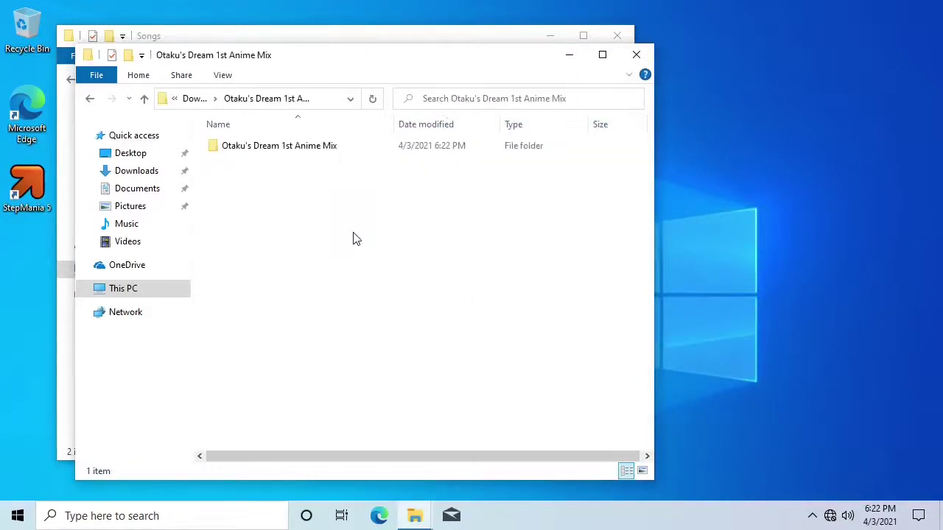
pyautogui.doubleClick(352, 147)
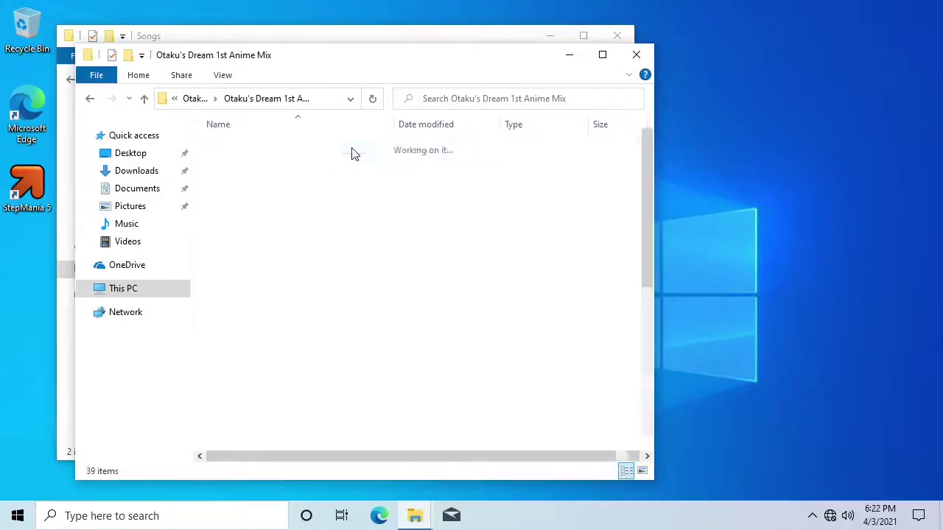
pyautogui.click(88, 101)
pyautogui.moveTo(267, 57); pyautogui.dragTo(524, 60)
pyautogui.moveTo(518, 153); pyautogui.dragTo(271, 202)
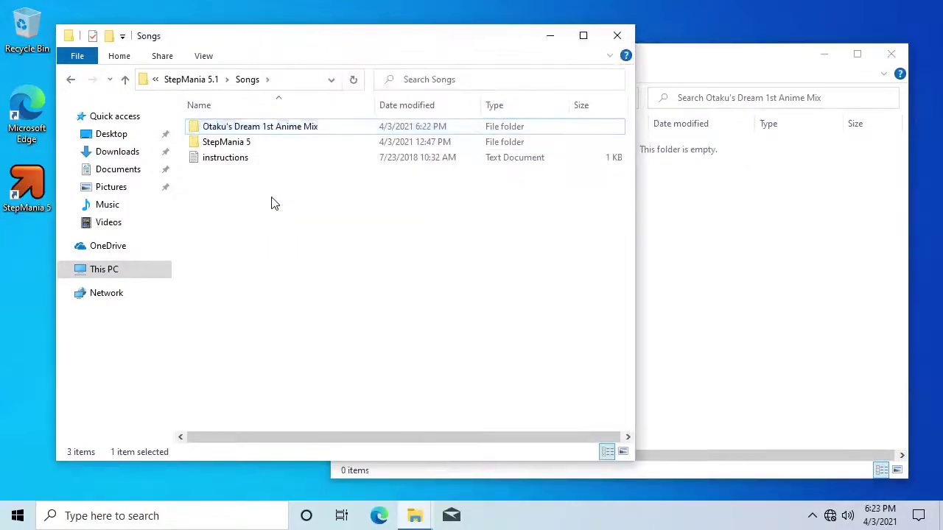
pyautogui.click(789, 263)
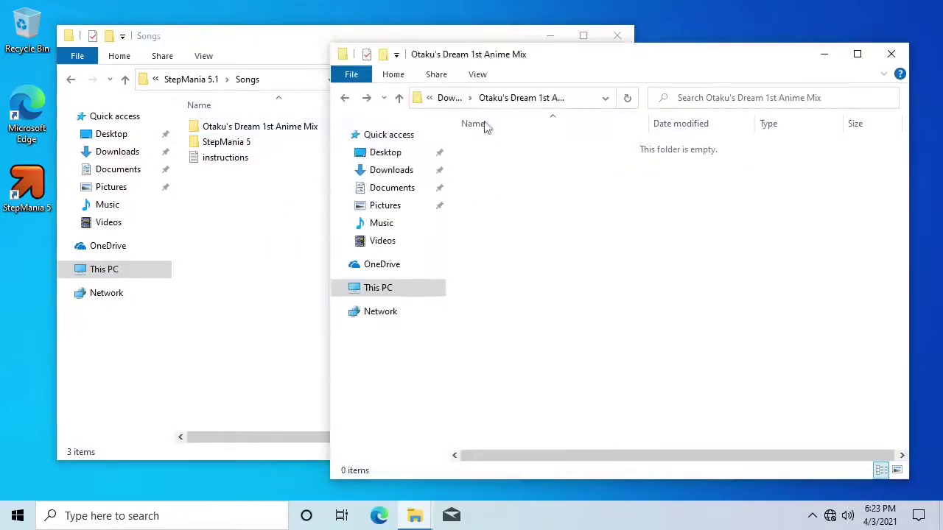
pyautogui.click(346, 100)
pyautogui.click(620, 320)
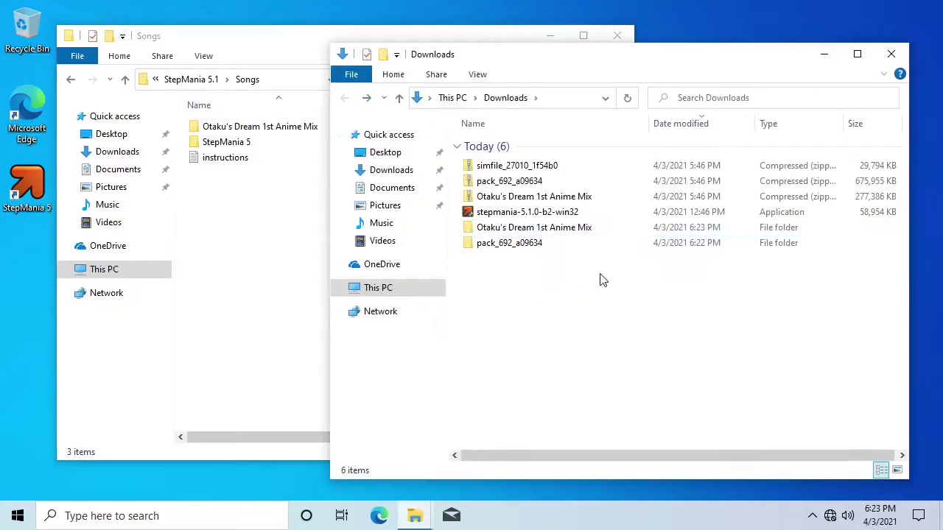
# Check the contents of the extracted pack_692_a09634 folder, then return to Downloads.
pyautogui.doubleClick(599, 244)
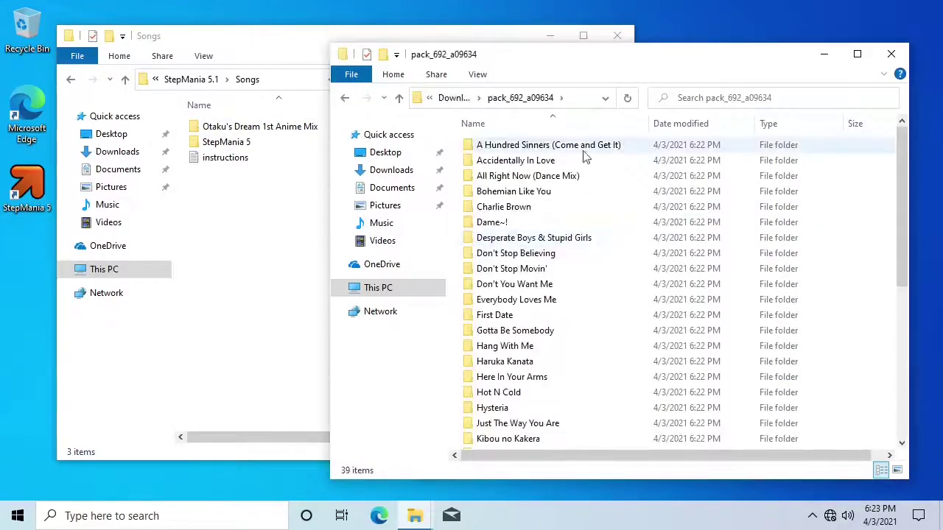
pyautogui.click(348, 101)
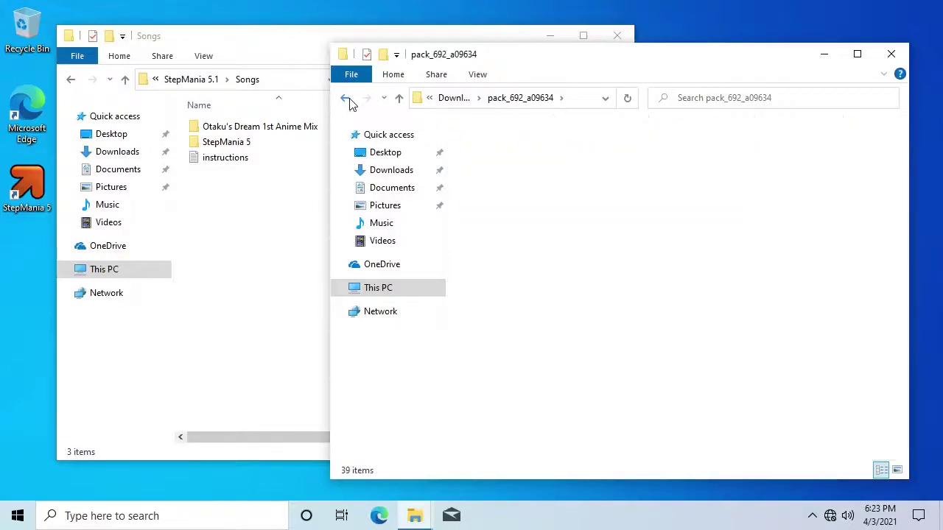
pyautogui.click(554, 291)
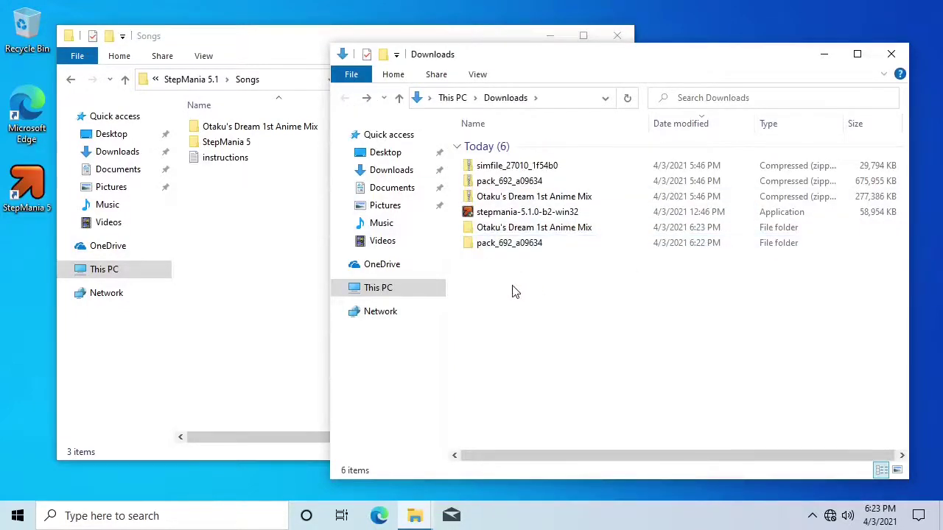
# Create a new folder named 'Ben Speirs' SPEIRMIX' inside Songs.
pyautogui.click(240, 232)
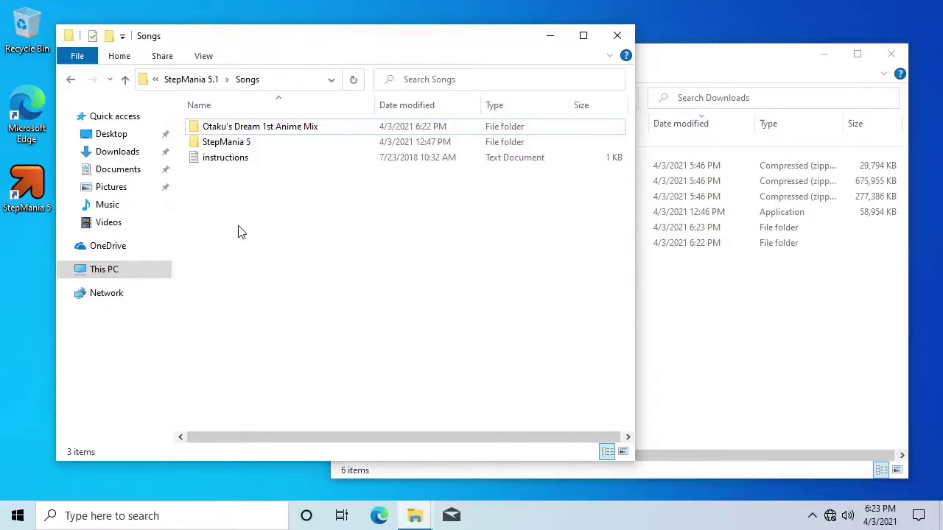
pyautogui.rightClick(238, 227)
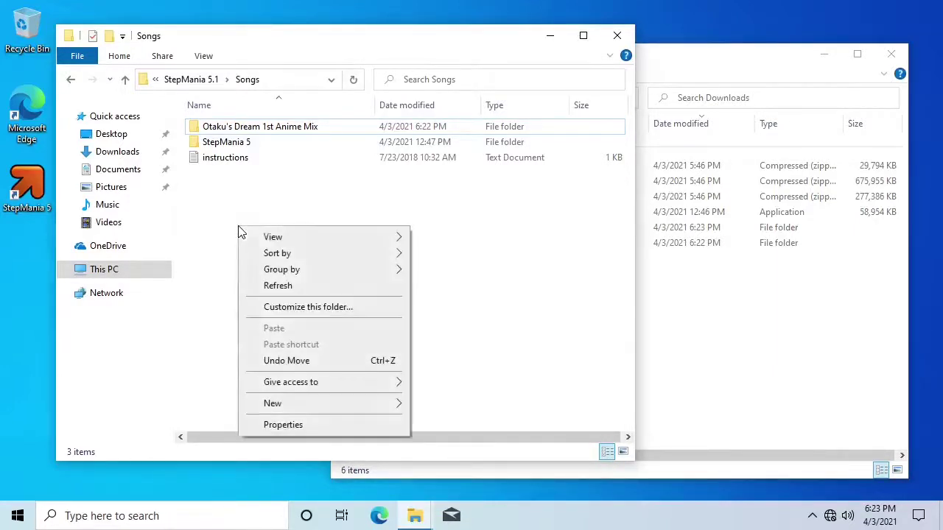
pyautogui.moveTo(322, 402)
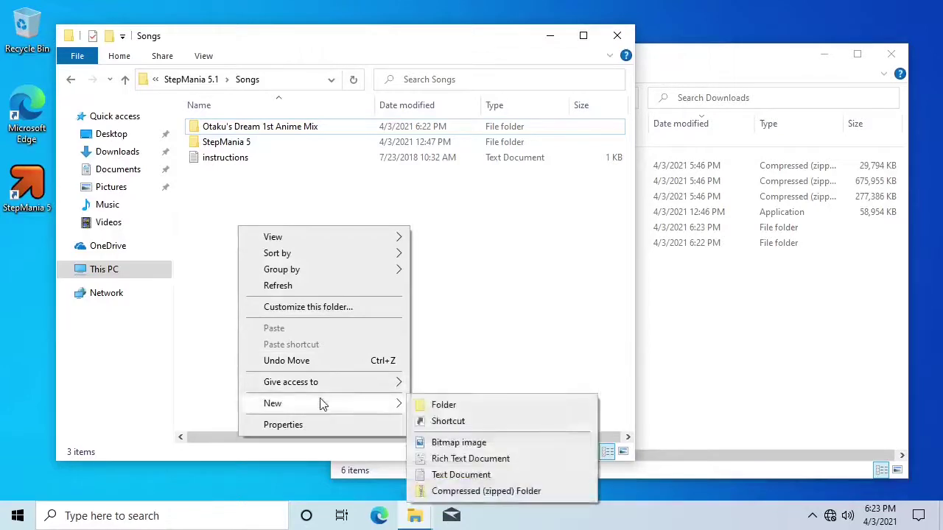
pyautogui.click(420, 403)
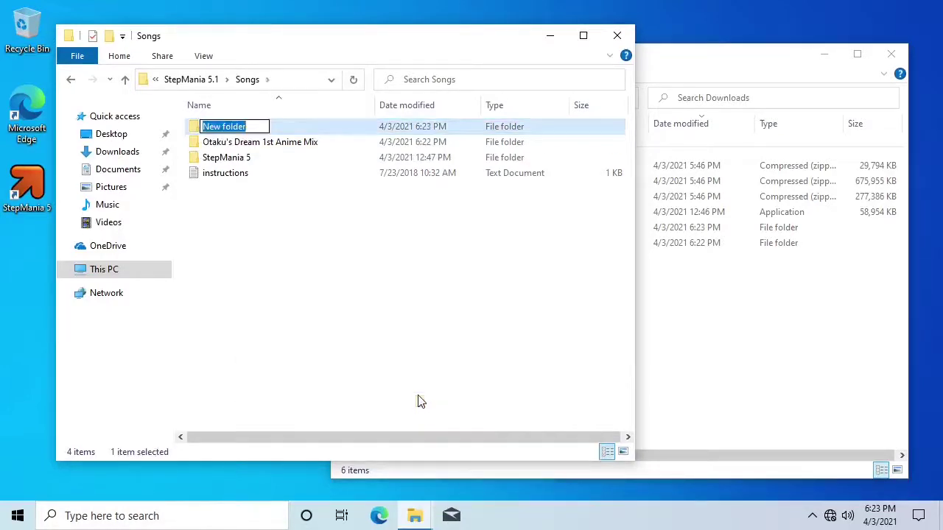
pyautogui.write('Ben S')
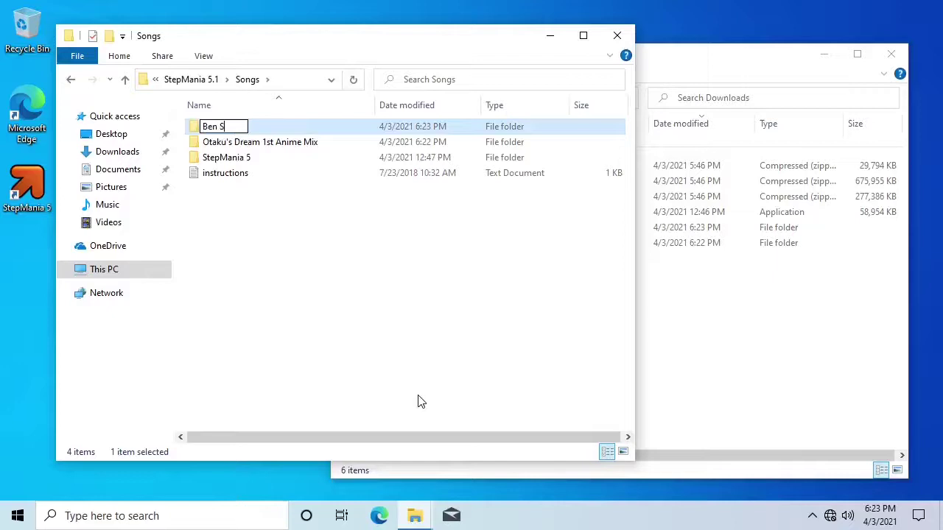
pyautogui.write("peirs' ")
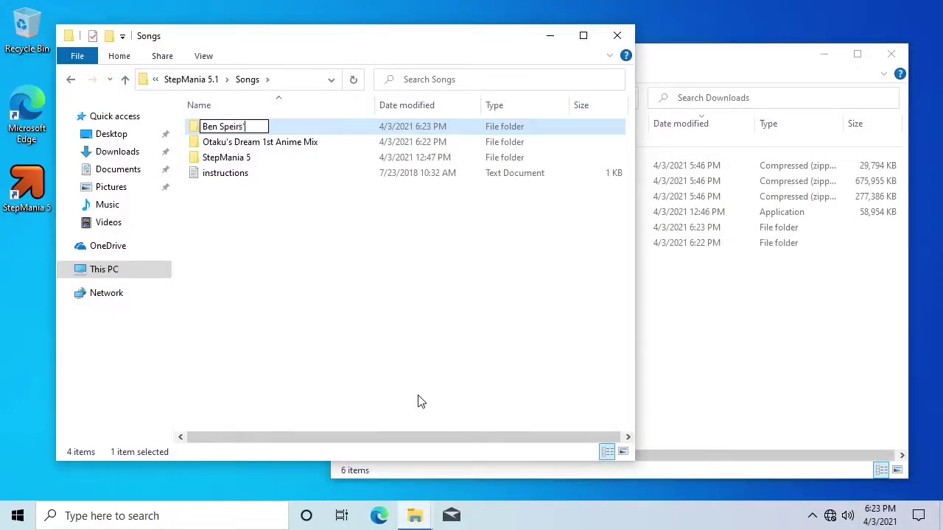
pyautogui.write('SPEIRMIX')
pyautogui.press('Return')
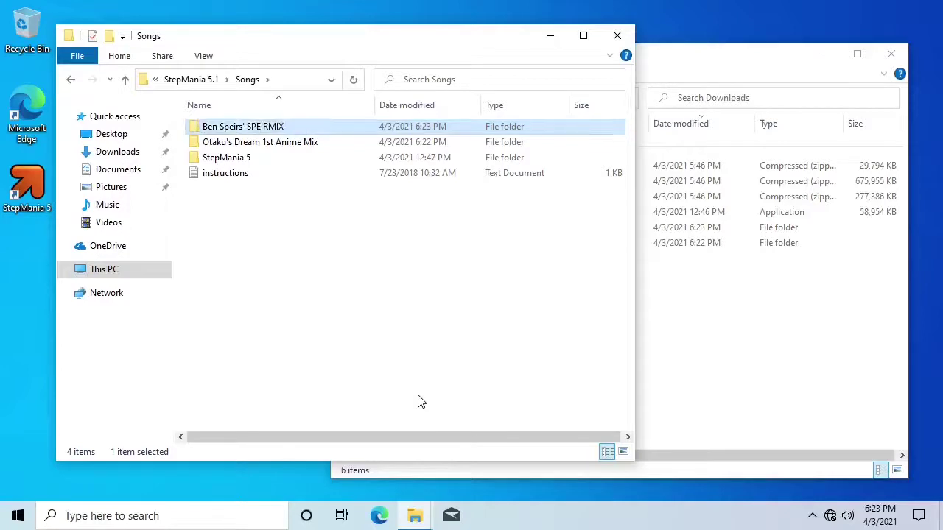
# Select all 39 song folders in pack_692_a09634 and drag them into Ben Speirs' SPEIRMIX.
pyautogui.doubleClick(367, 131)
pyautogui.click(770, 396)
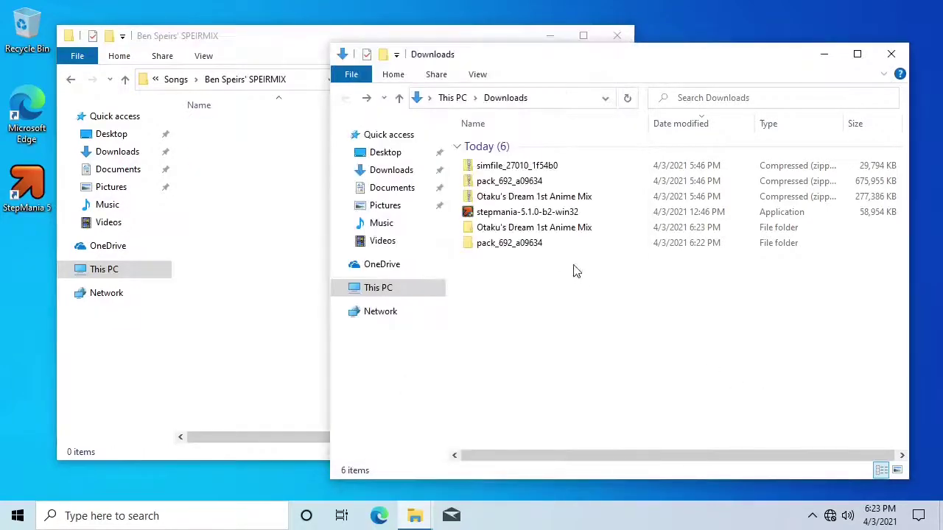
pyautogui.doubleClick(589, 244)
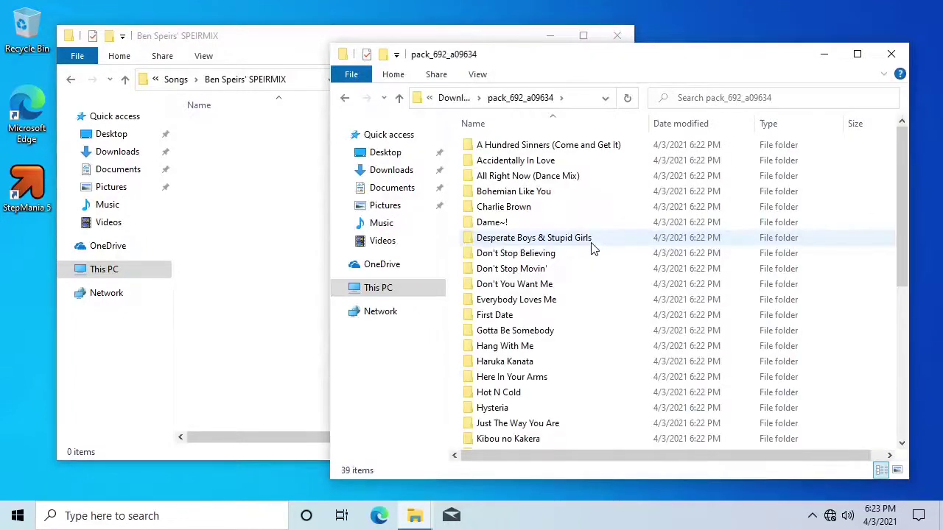
pyautogui.hotkey('ctrl', 'a')
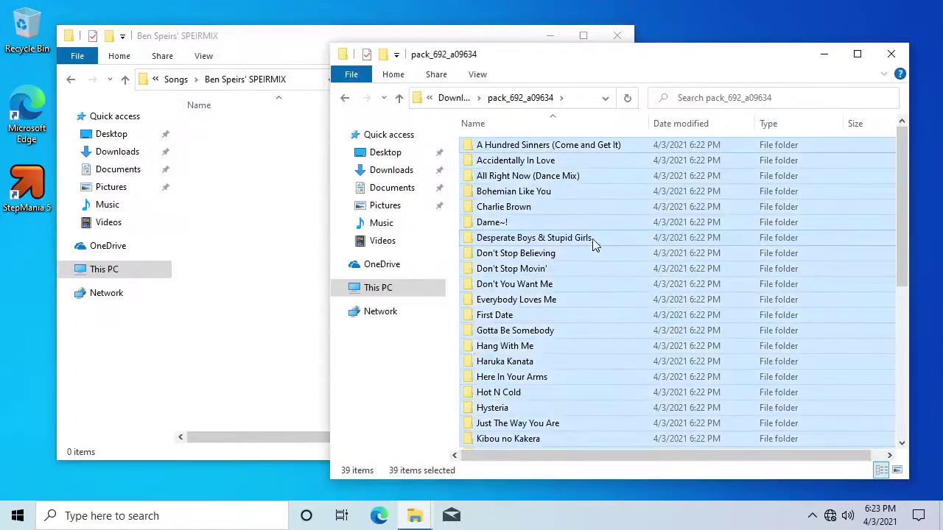
pyautogui.moveTo(592, 246); pyautogui.dragTo(297, 221)
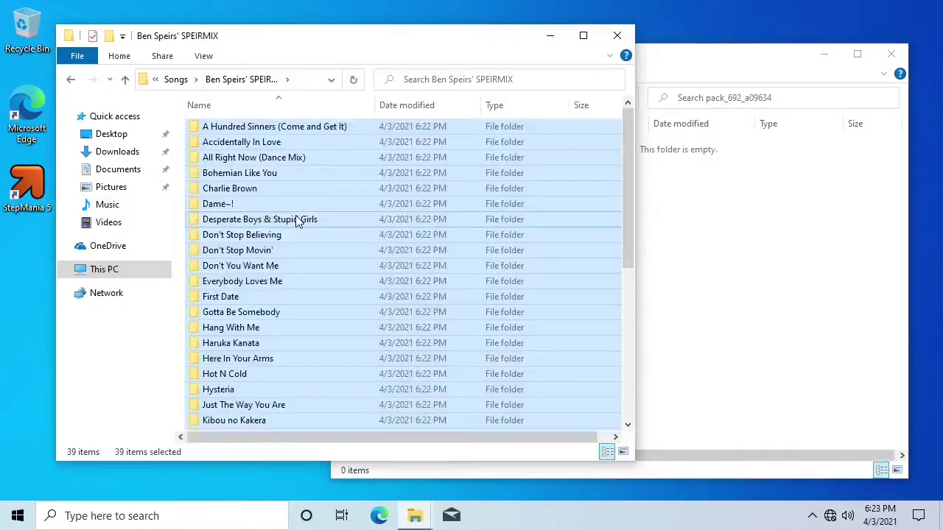
pyautogui.click(67, 81)
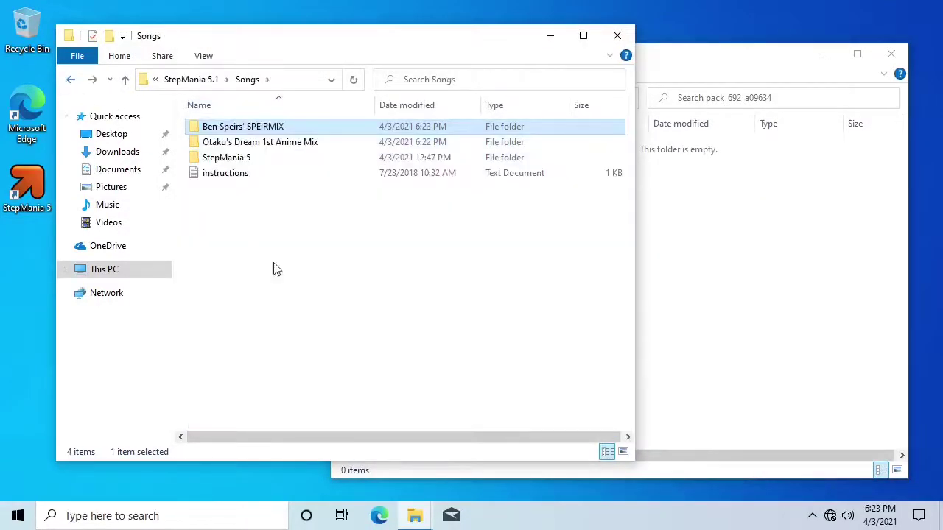
pyautogui.click(310, 302)
pyautogui.click(753, 278)
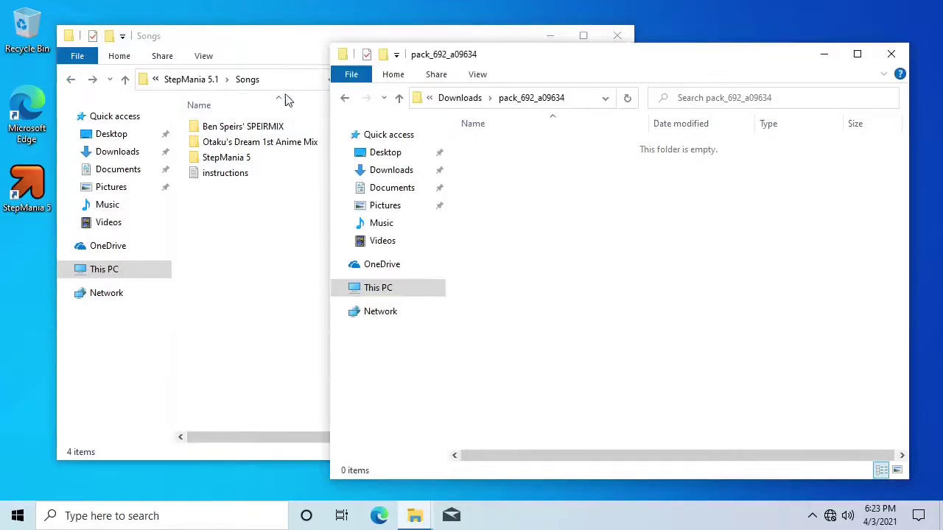
pyautogui.click(345, 98)
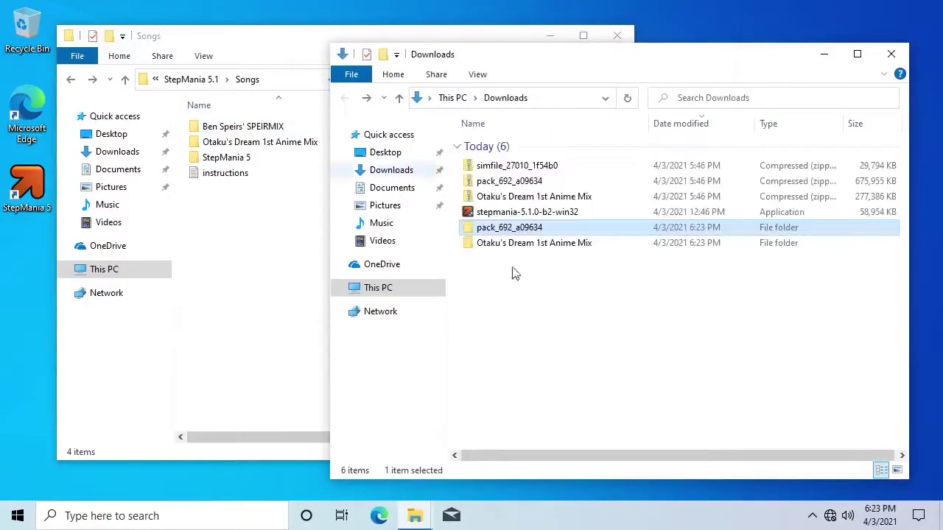
# Extract the simfile_27010_1f54b0 archive into Downloads.
pyautogui.click(641, 368)
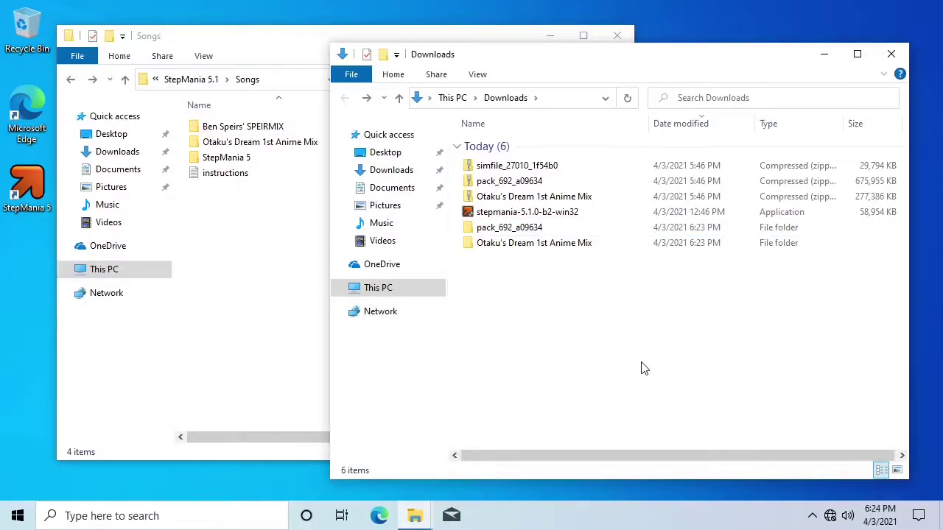
pyautogui.rightClick(579, 166)
pyautogui.click(609, 208)
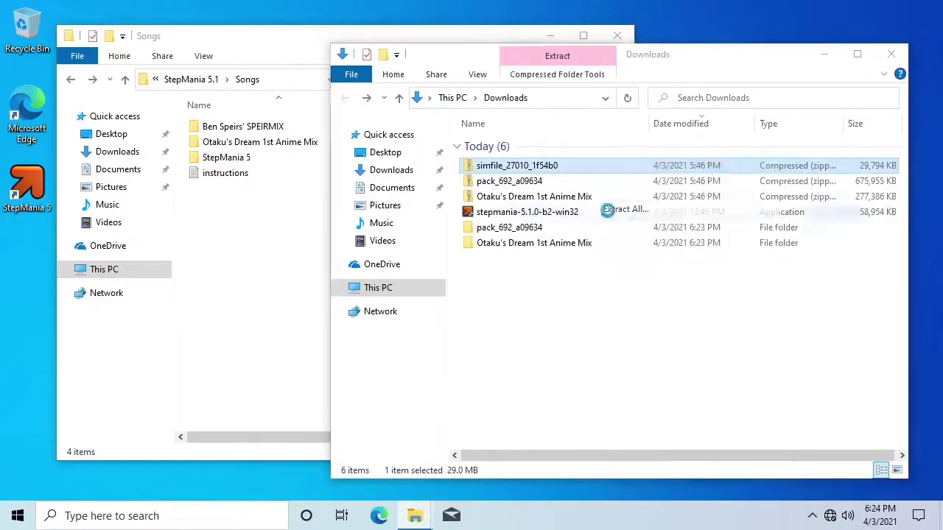
pyautogui.click(613, 401)
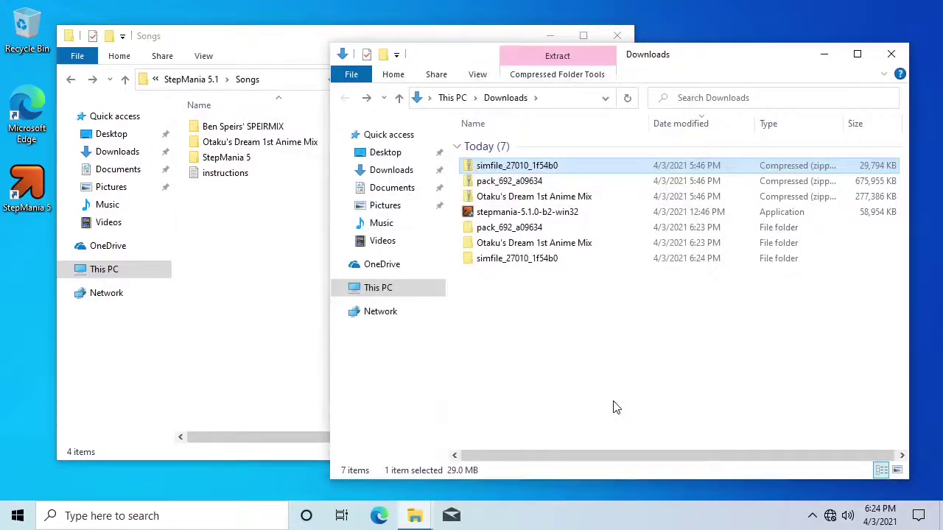
pyautogui.click(616, 407)
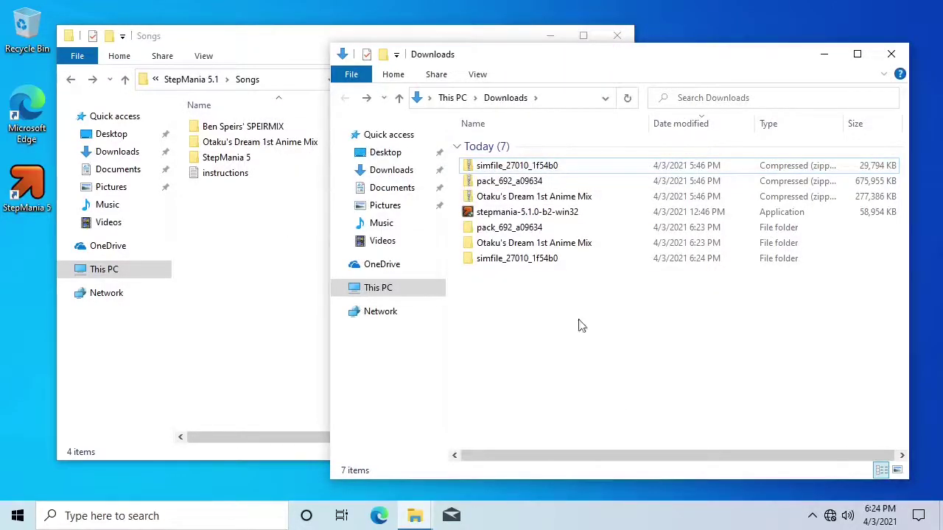
# Inspect the Run Away With Me folder inside simfile_27010_1f54b0.
pyautogui.doubleClick(578, 259)
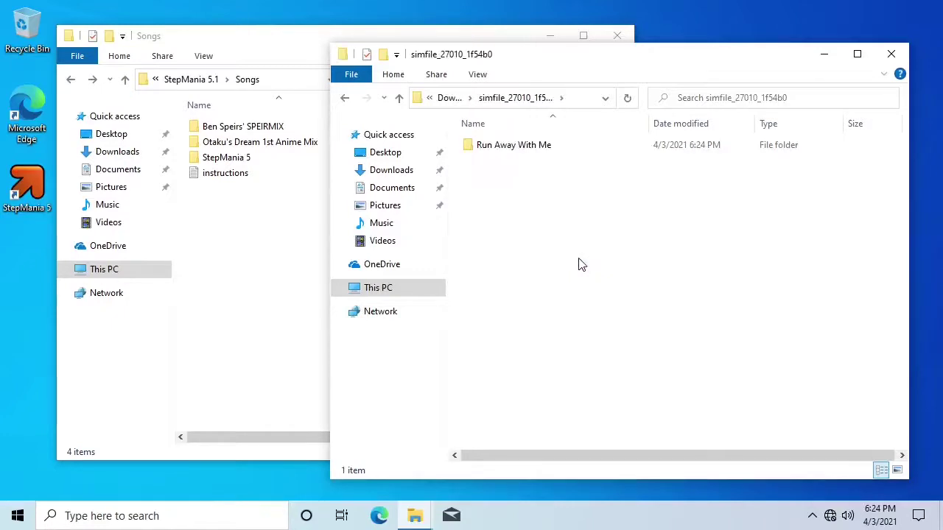
pyautogui.click(550, 149)
pyautogui.doubleClick(550, 149)
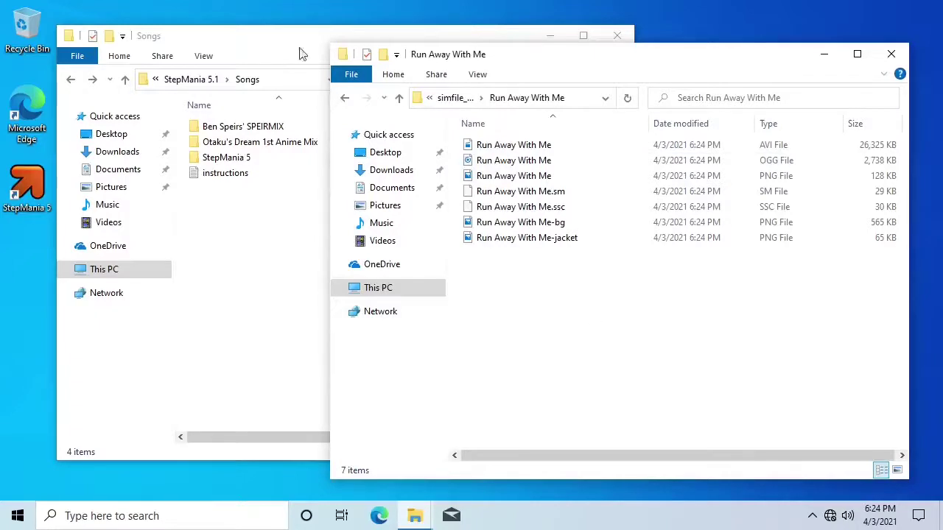
pyautogui.click(344, 97)
pyautogui.click(528, 232)
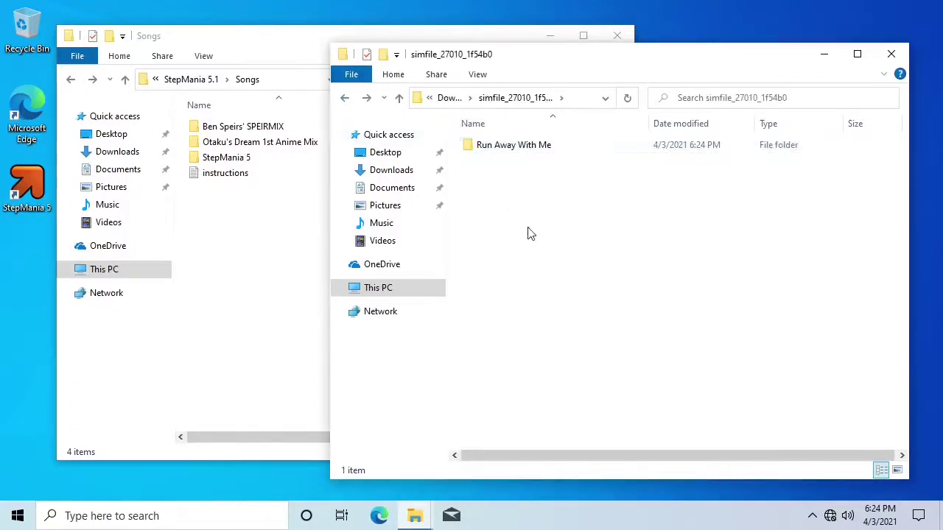
pyautogui.click(280, 300)
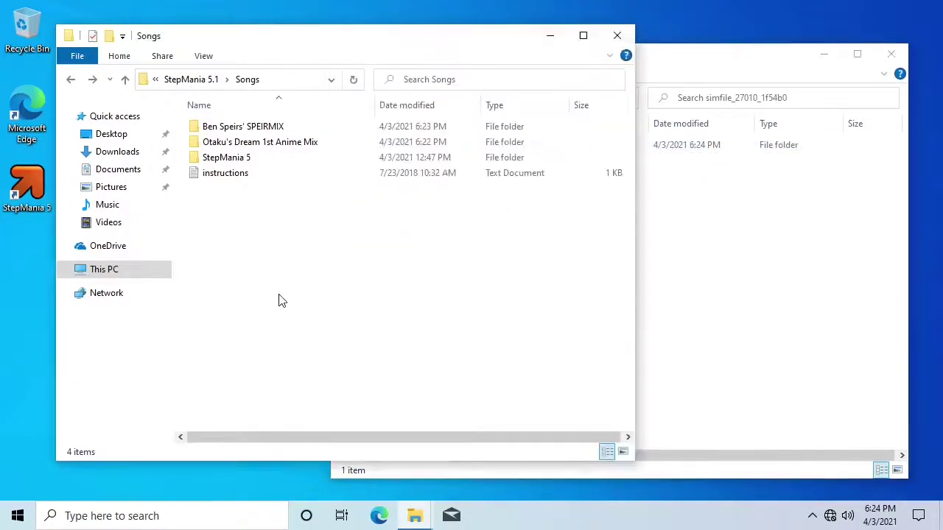
# Create a new folder named 'Other Songs' inside Songs.
pyautogui.rightClick(287, 243)
pyautogui.moveTo(379, 399)
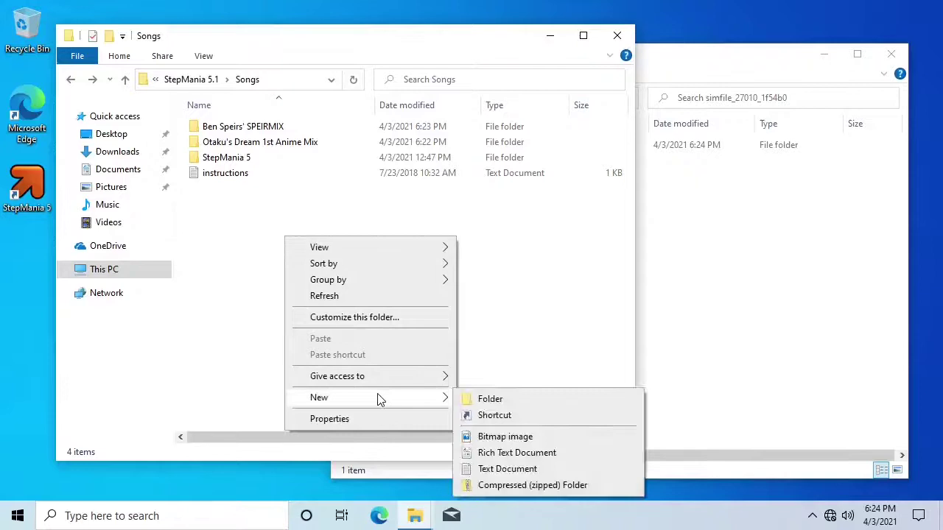
pyautogui.click(462, 398)
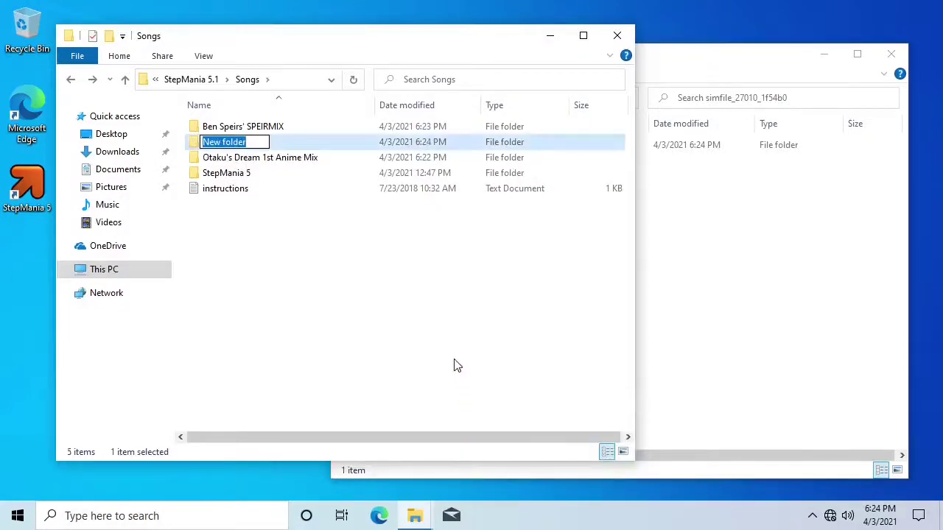
pyautogui.write('Other S')
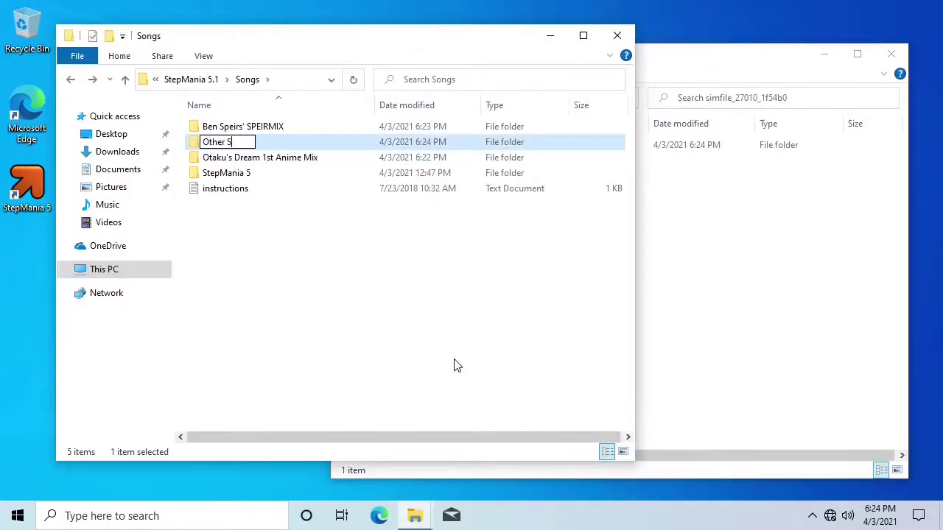
pyautogui.write('ongs')
pyautogui.press('Return')
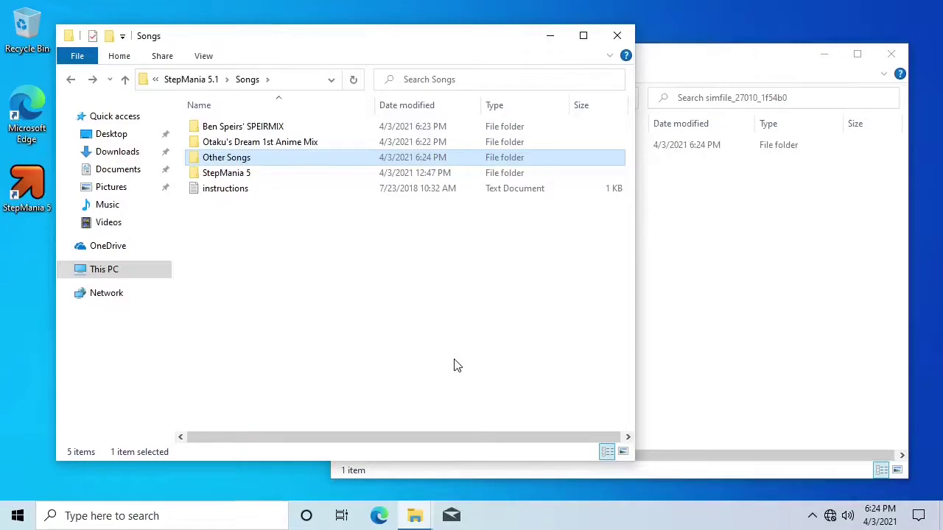
pyautogui.click(563, 344)
# Drag Run Away With Me into Other Songs and close both Explorer windows.
pyautogui.click(701, 333)
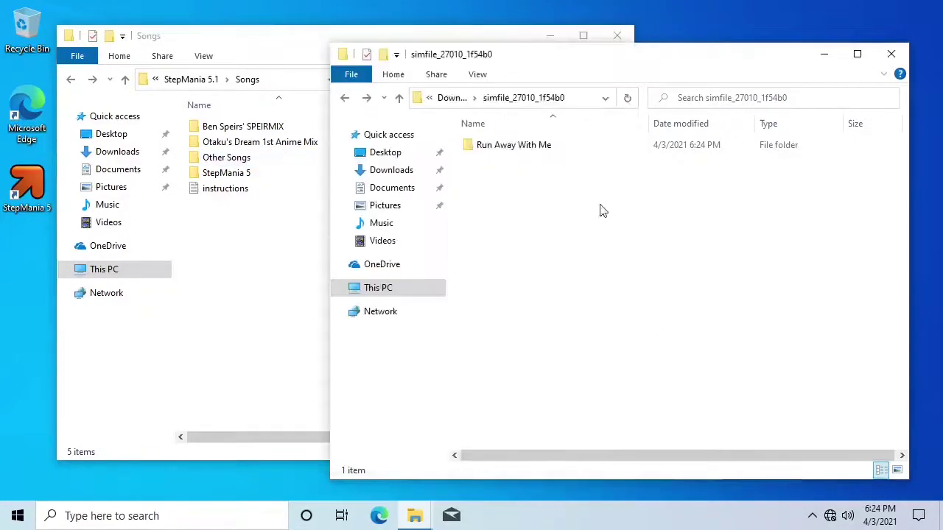
pyautogui.moveTo(549, 146); pyautogui.dragTo(247, 160)
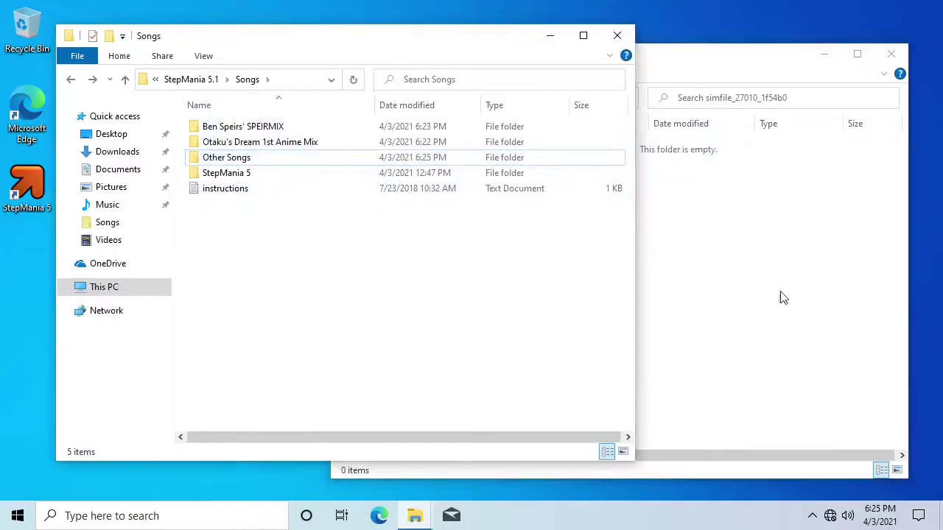
pyautogui.click(810, 287)
pyautogui.click(891, 53)
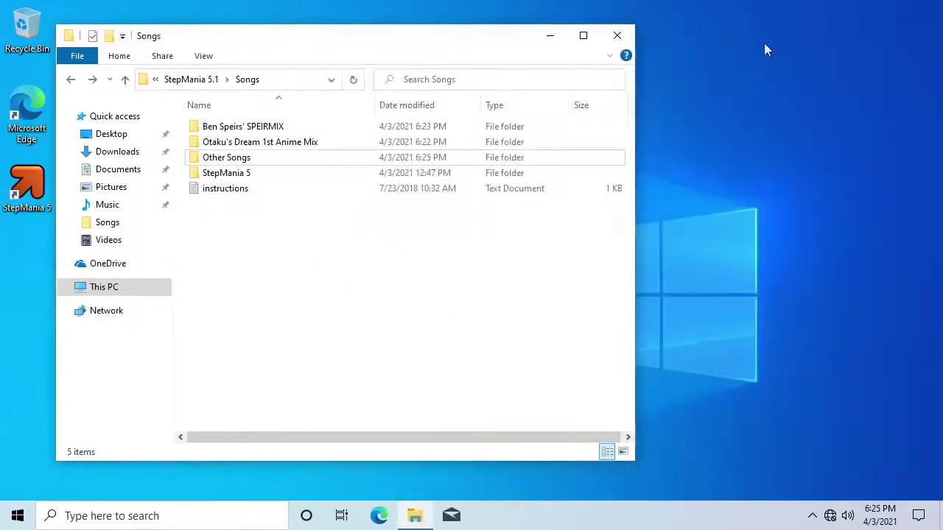
pyautogui.click(617, 37)
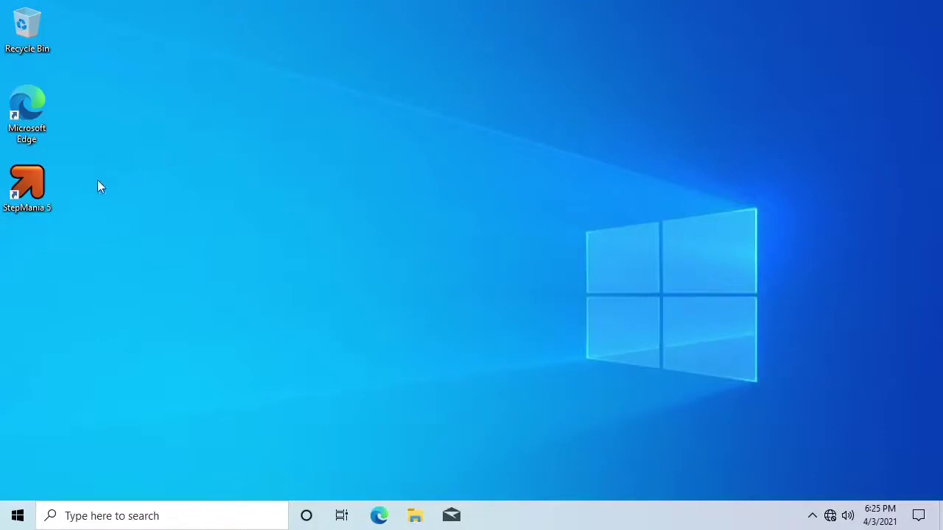
# Launch StepMania 5 from its desktop shortcut.
pyautogui.doubleClick(22, 192)
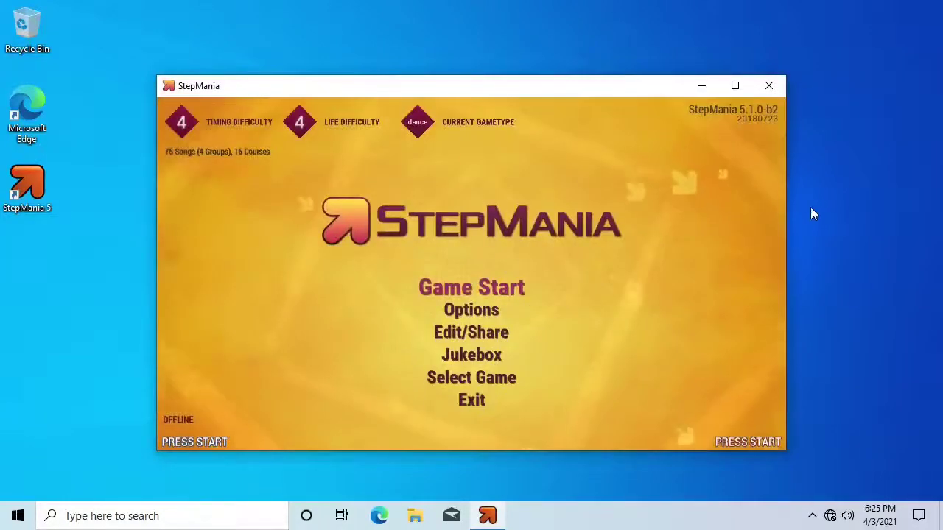
# Start a Normal game and collapse the wheel to show all song groups.
pyautogui.press('Return')
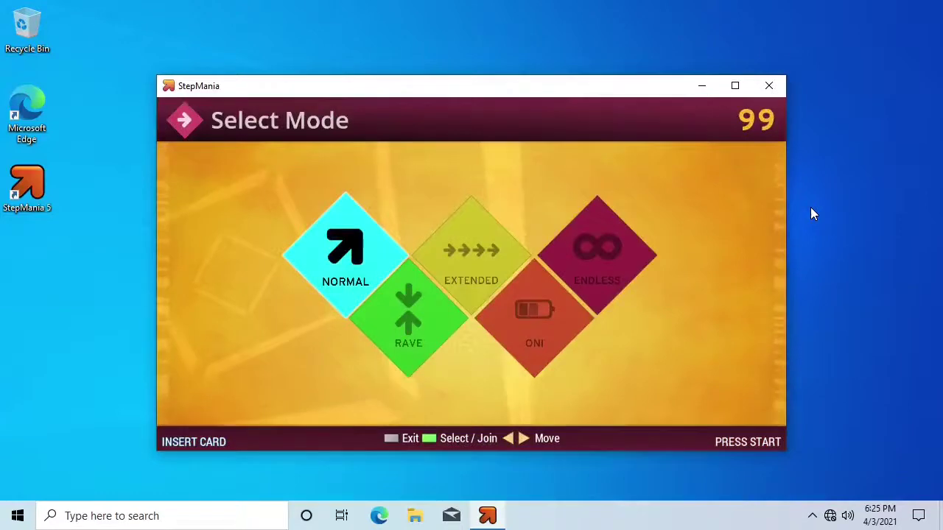
pyautogui.press('Return')
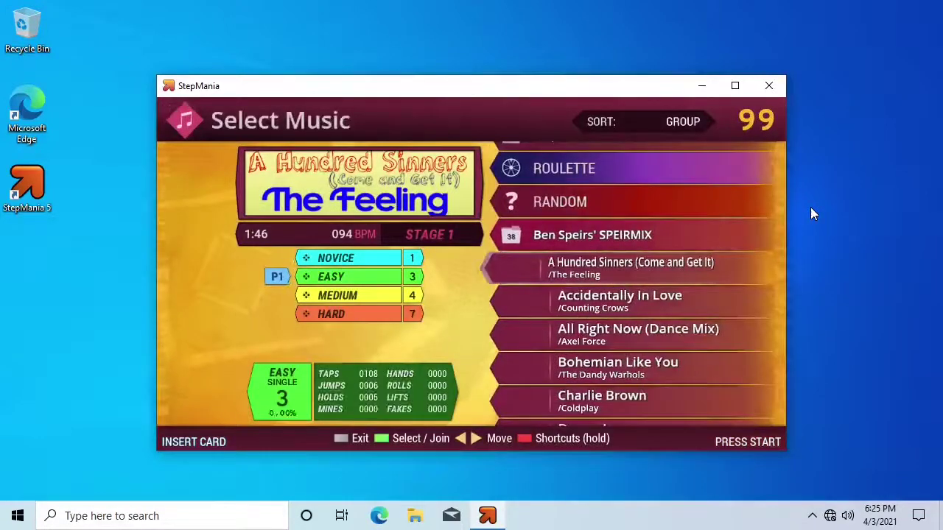
pyautogui.press('Left')
pyautogui.press('Return')
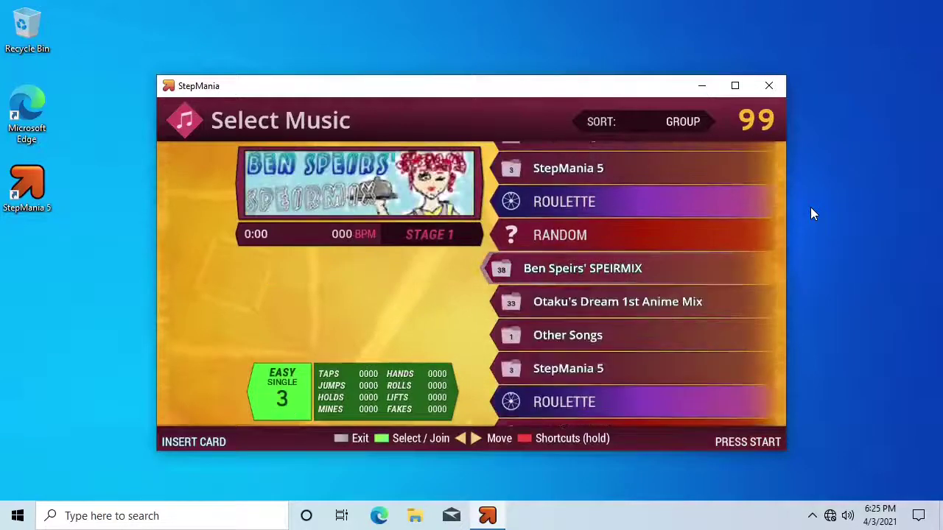
# Expand Otaku's Dream and Other Songs to confirm their songs, including Run Away With Me.
pyautogui.press('Right')
pyautogui.press('Return')
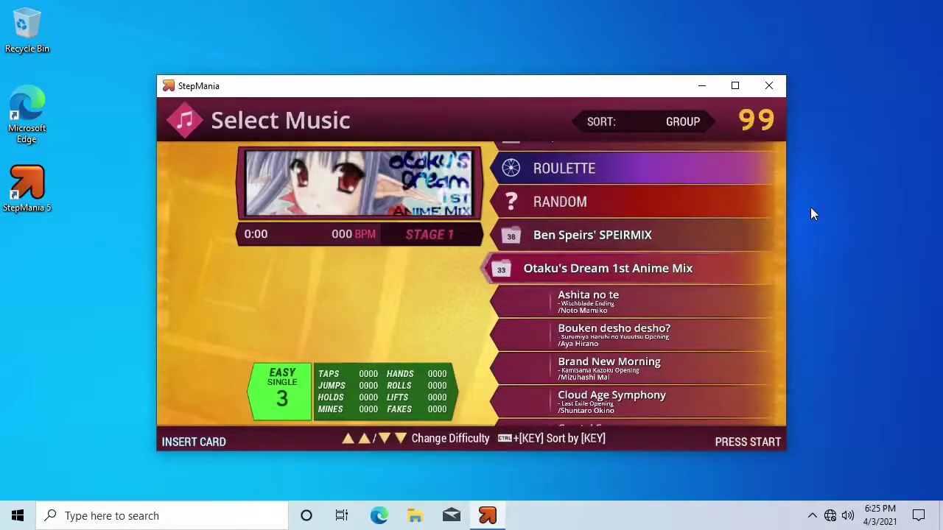
pyautogui.press('Left')
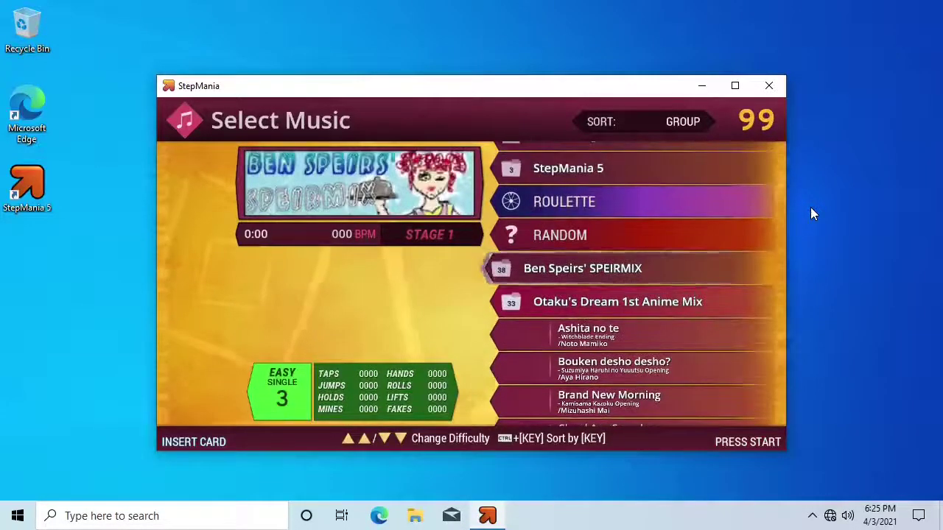
pyautogui.press('Right')
pyautogui.press('Return')
pyautogui.press('Right')
pyautogui.press('Return')
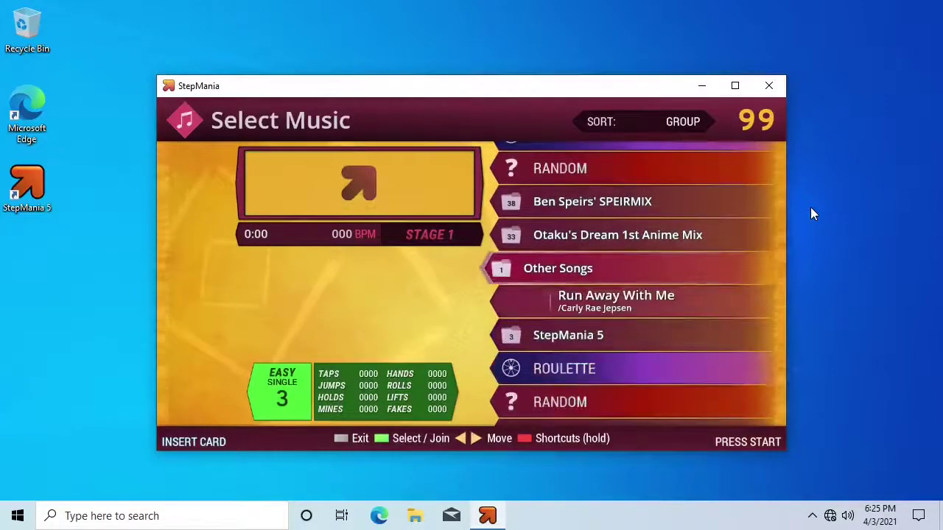
pyautogui.press('Return')
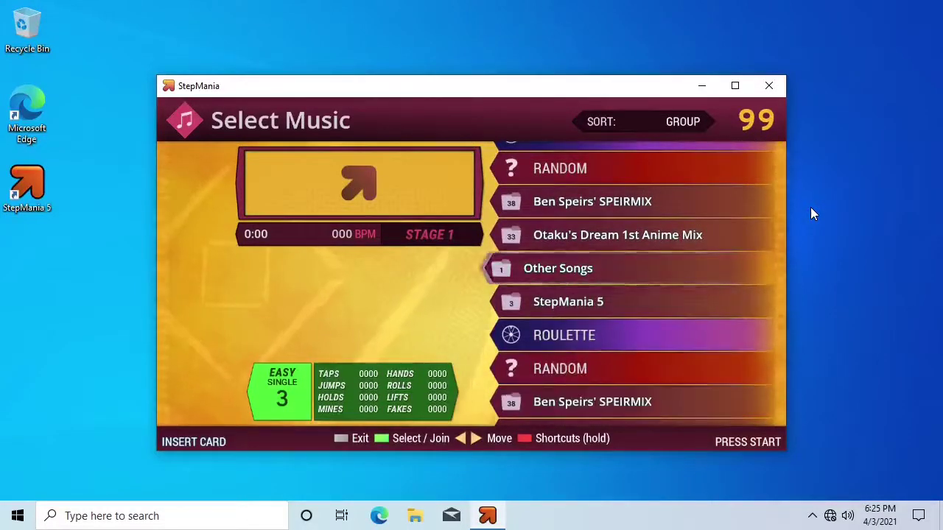